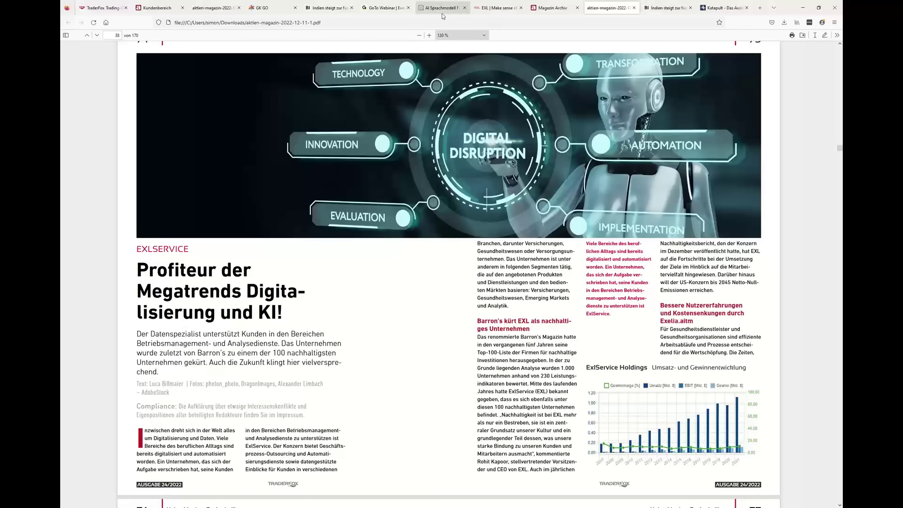
Step: Load rankings.traderfox.com in the browser tab that holds the stock magazine PDF with the 2023 cover
click(223, 14)
click(244, 23)
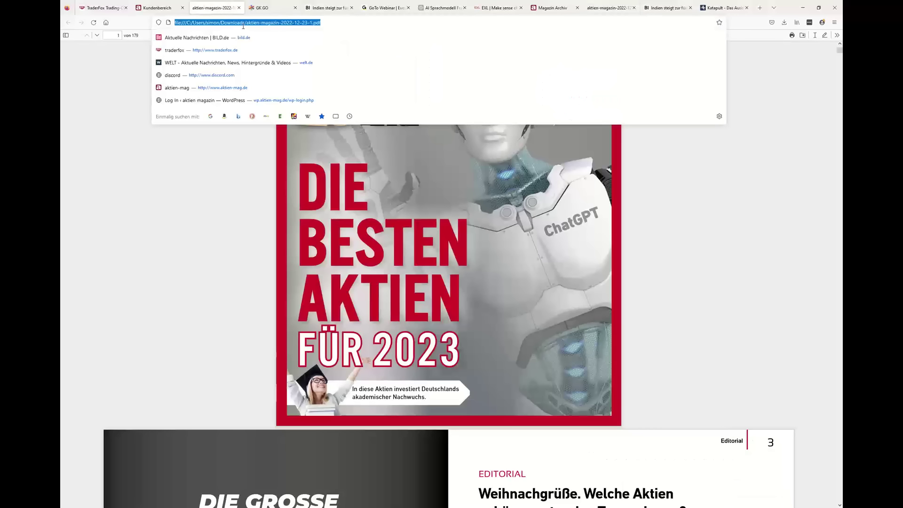
text(rankings.traderfox.com/)
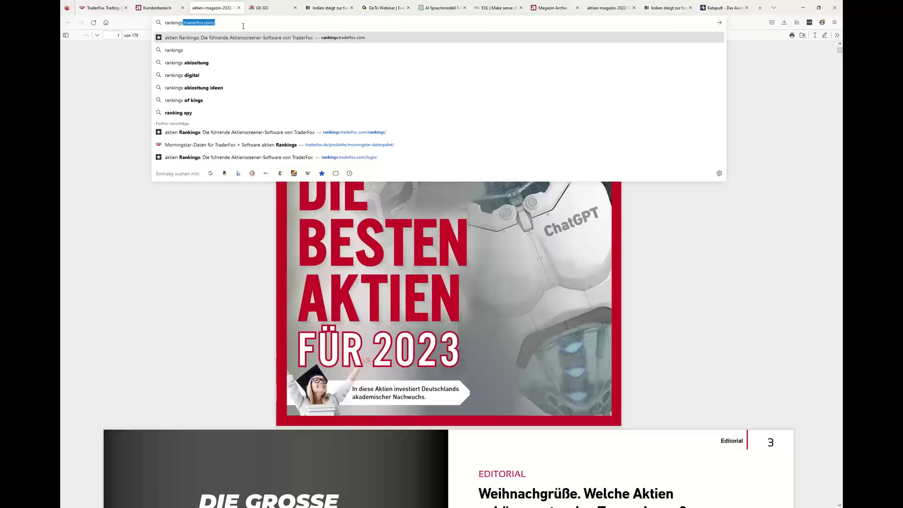
key(Return)
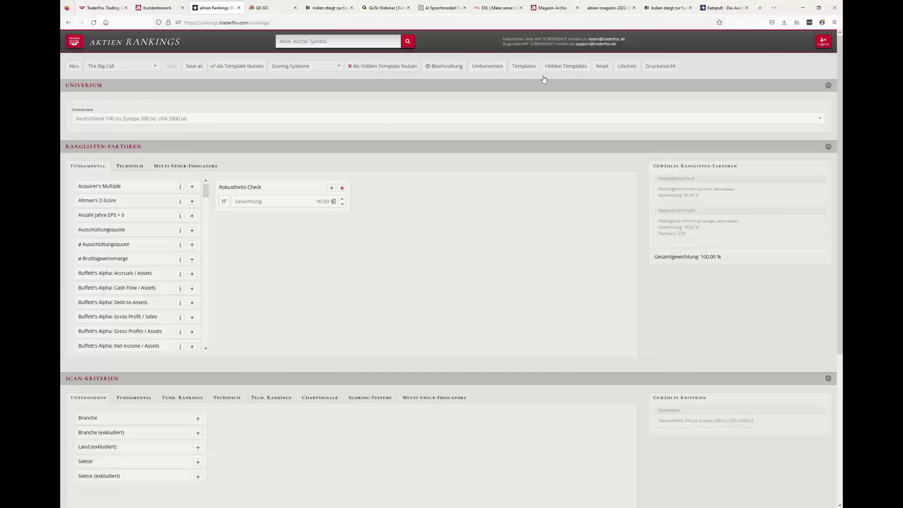
Step: Load the investment strategy template Dauerläufer-Aktien
click(524, 66)
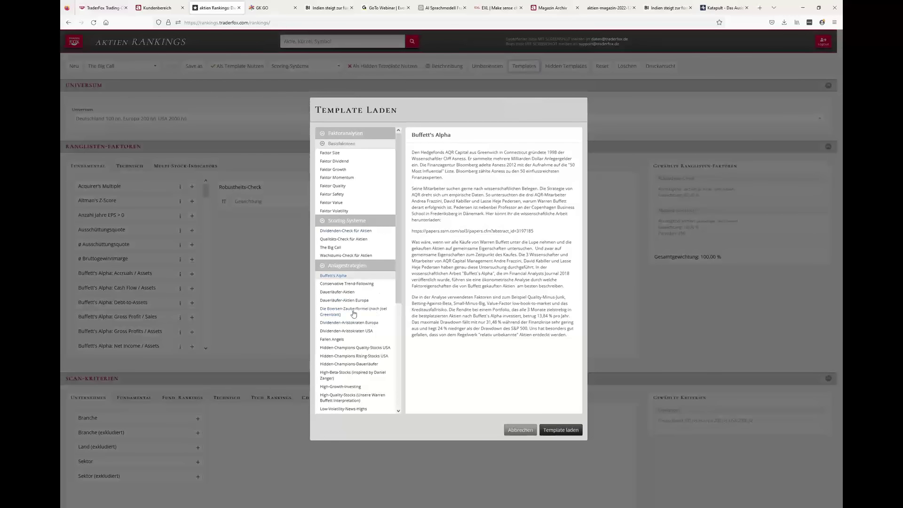
click(347, 292)
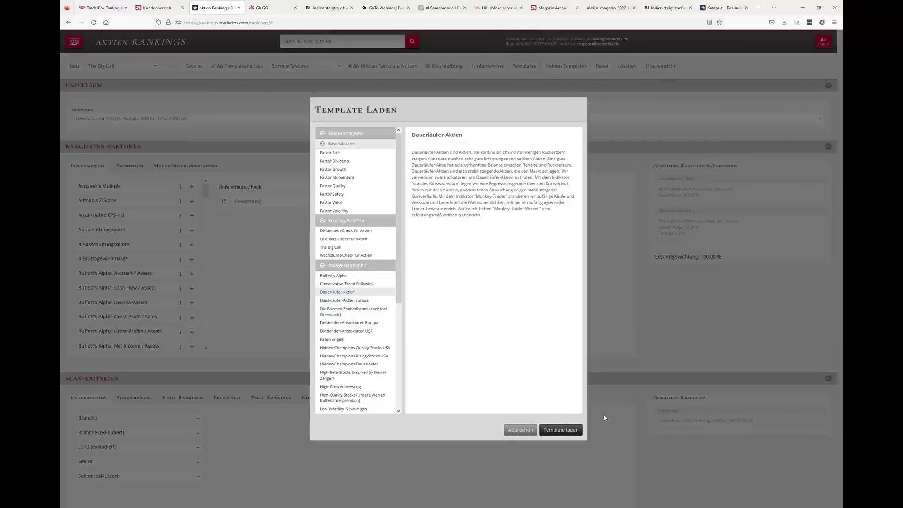
click(568, 429)
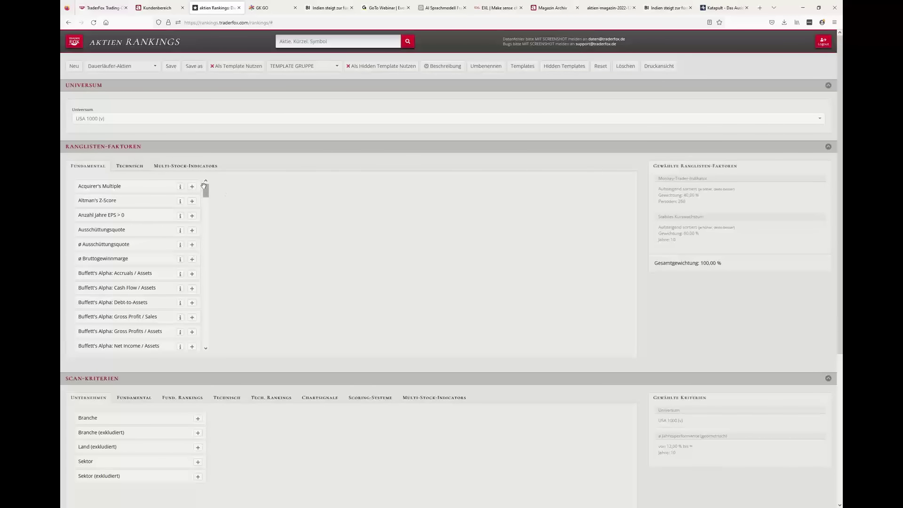
Step: Show the technical ranking factors and look through the list of available indicators
click(137, 168)
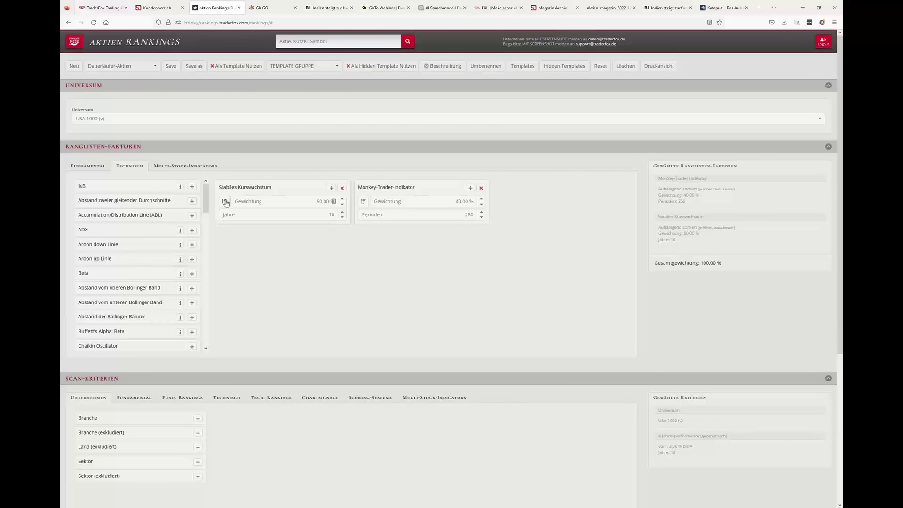
drag(207, 203, 210, 317)
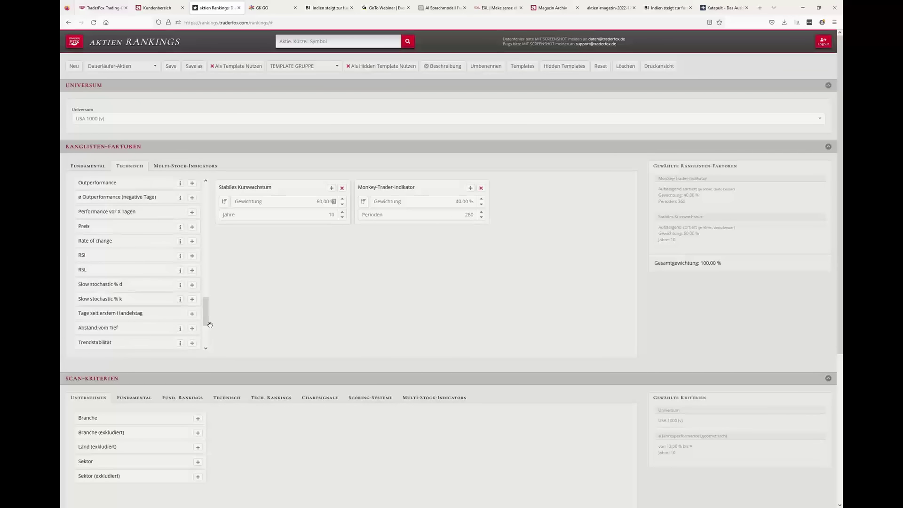
scroll(140, 285, up, 10)
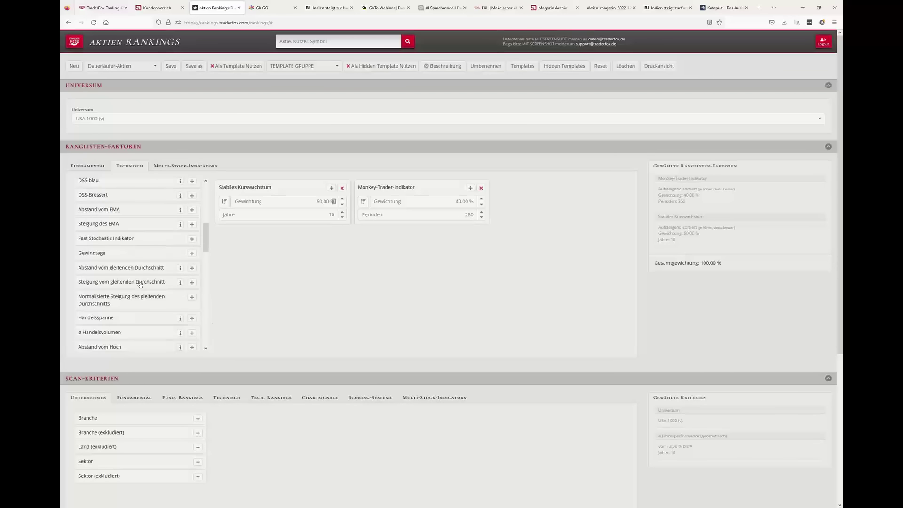
scroll(143, 270, down, 2)
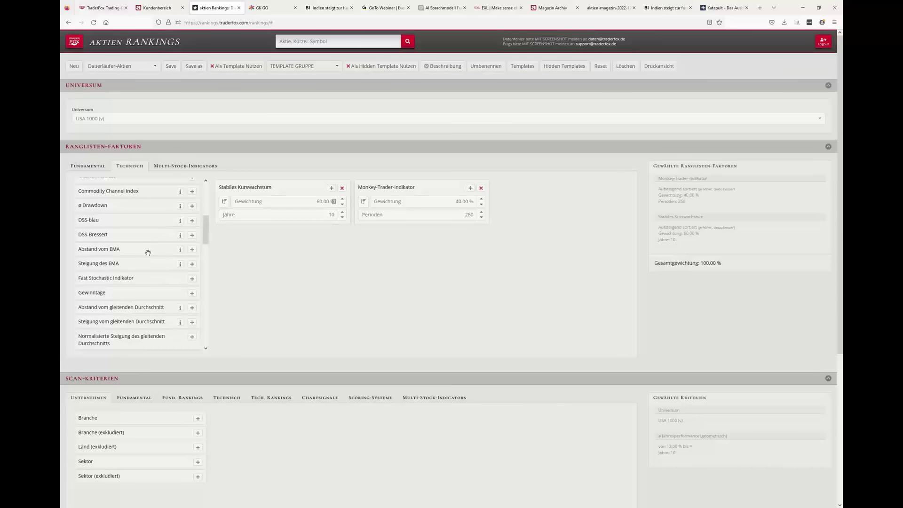
scroll(147, 253, down, 2)
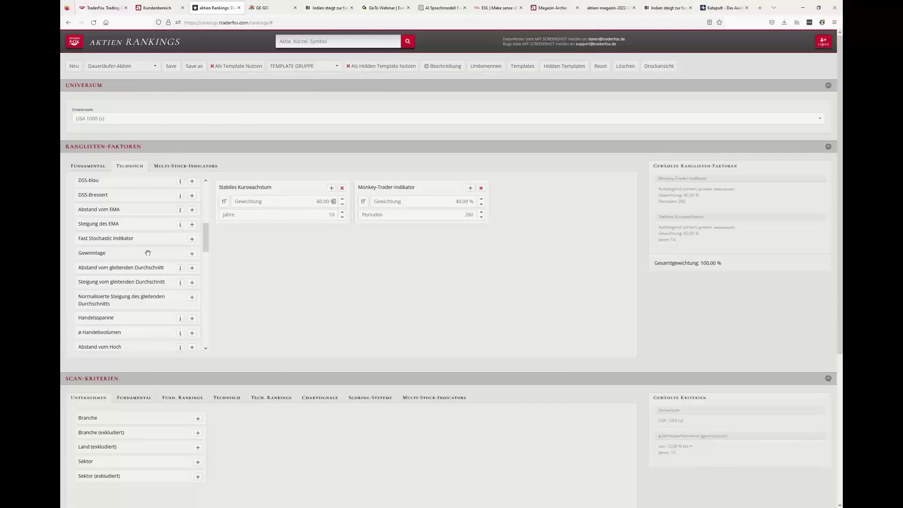
scroll(147, 253, up, 6)
scroll(148, 253, down, 8)
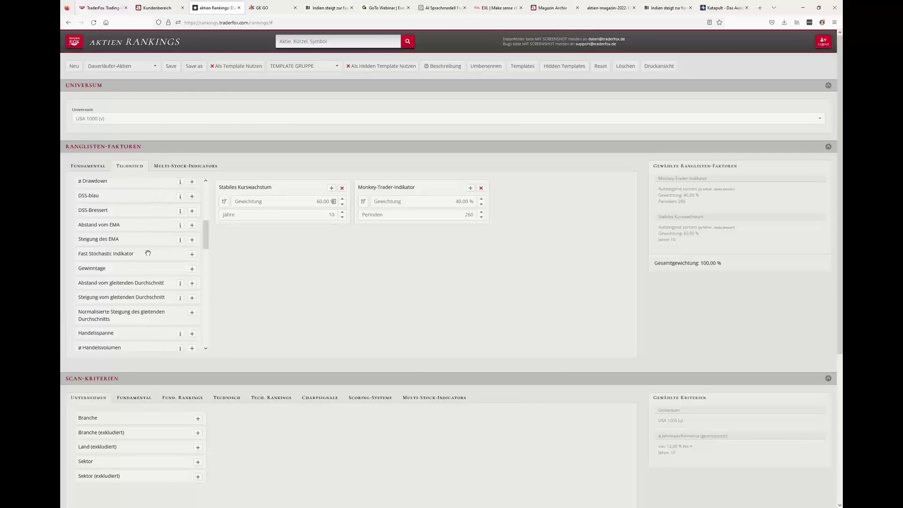
scroll(147, 253, down, 4)
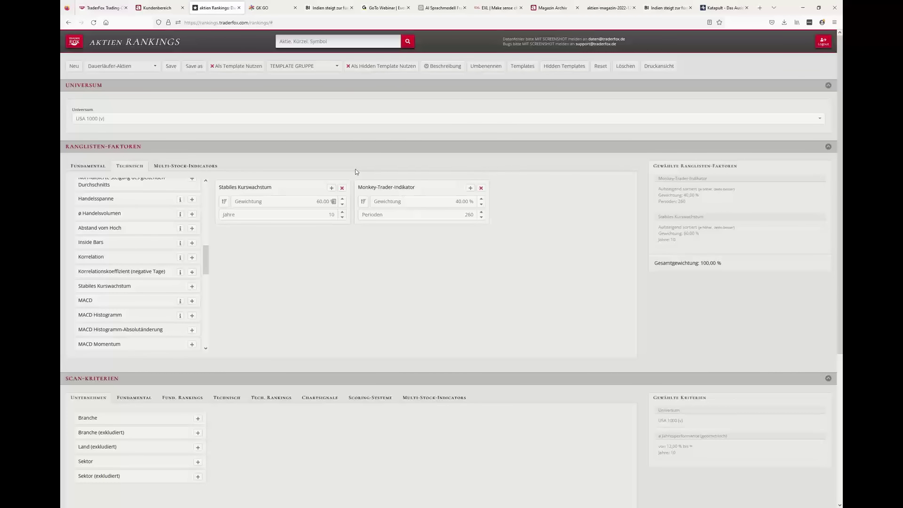
Step: Run the stock scan with the loaded template's ranking factors and criteria
scroll(356, 172, down, 3)
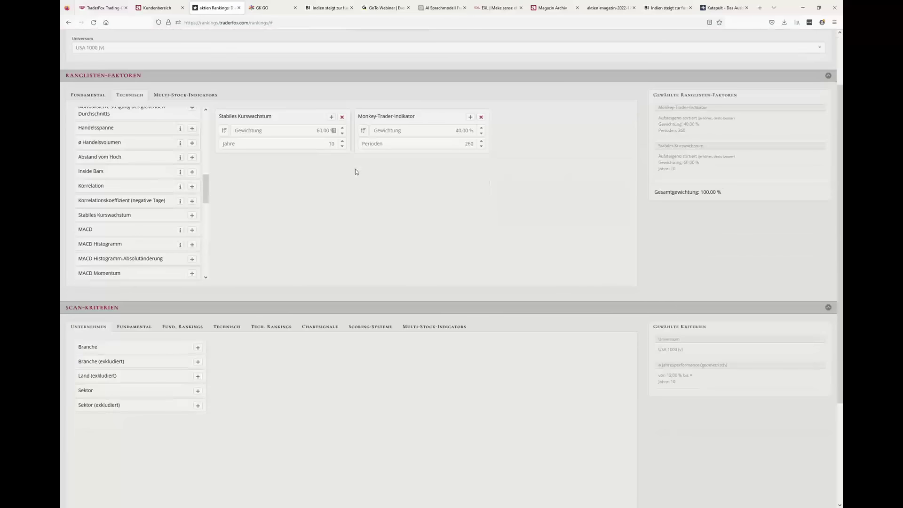
scroll(355, 170, down, 5)
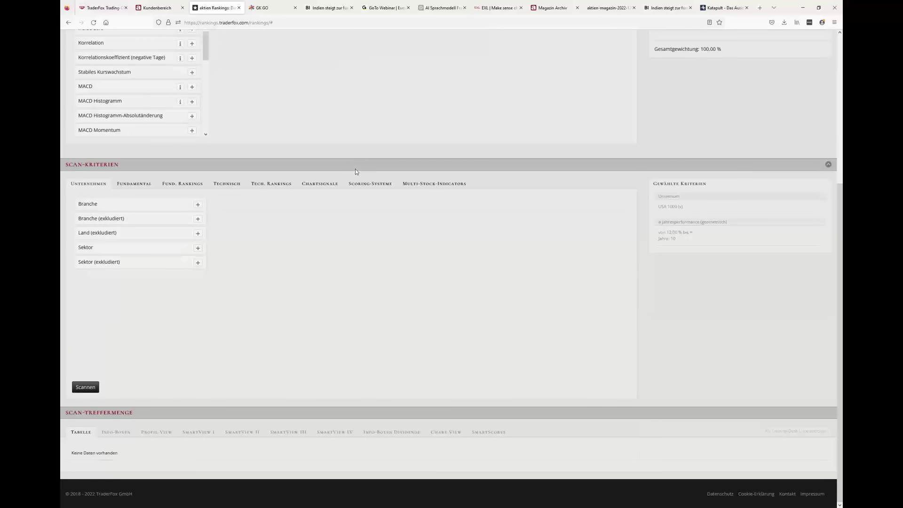
click(87, 390)
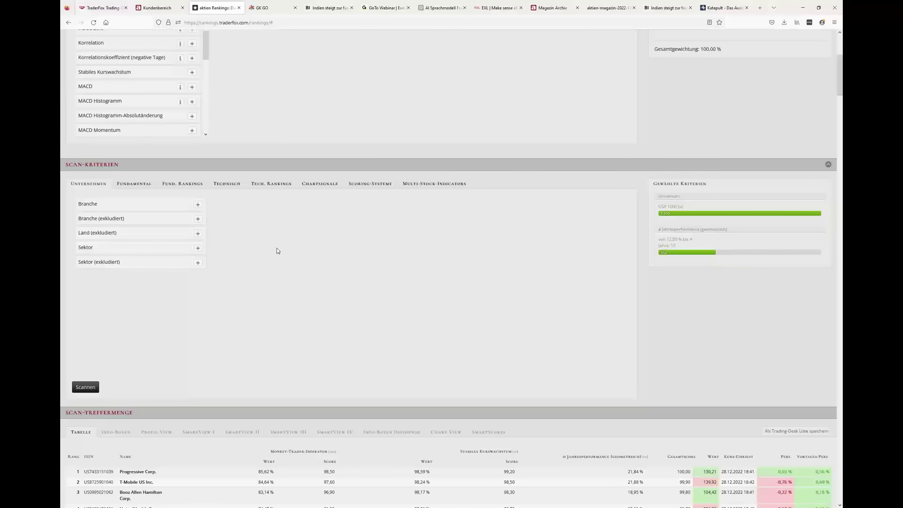
Step: Examine the ranked companies and their indicator scores in the scan results table, including ExlService Holdings
scroll(276, 251, down, 3)
scroll(263, 214, down, 2)
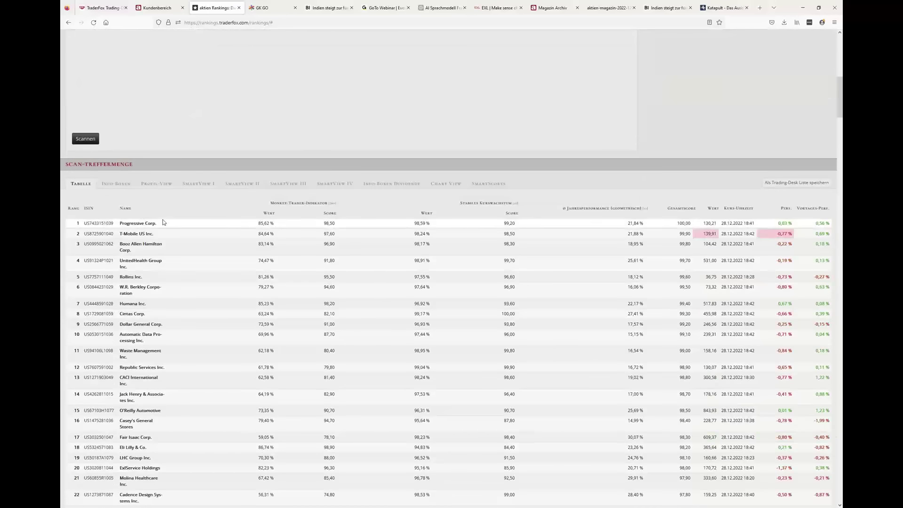
mouse_move(164, 218)
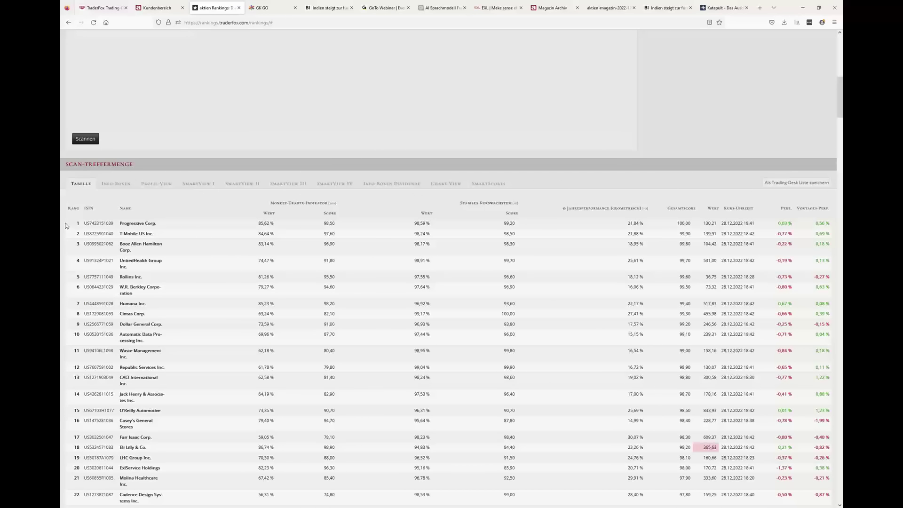
scroll(66, 226, down, 1)
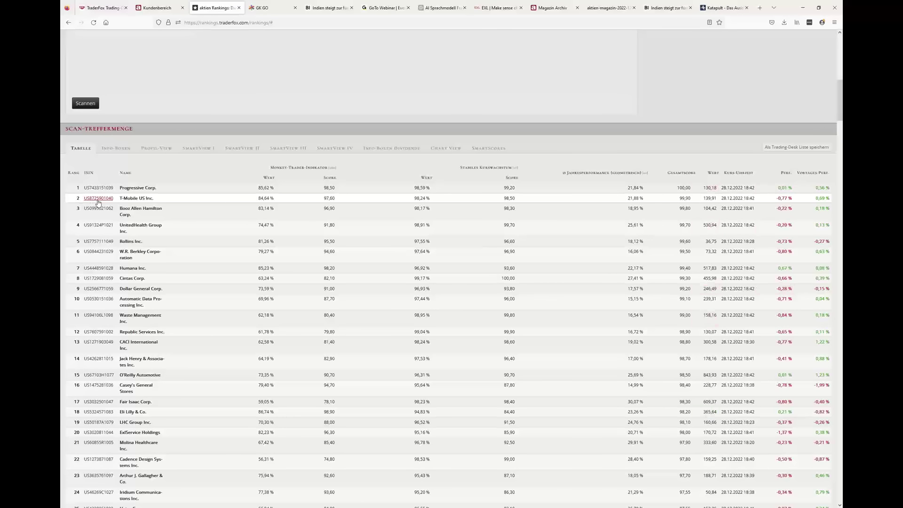
scroll(98, 203, down, 4)
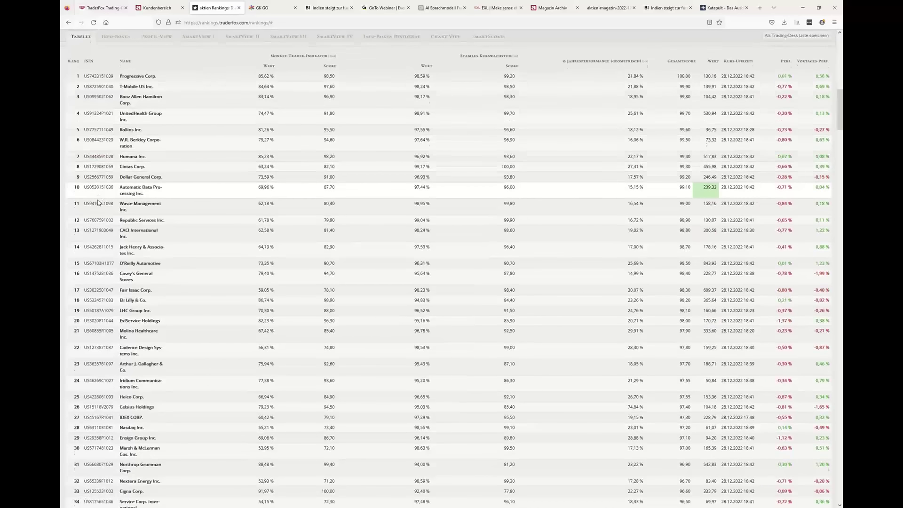
scroll(98, 202, down, 1)
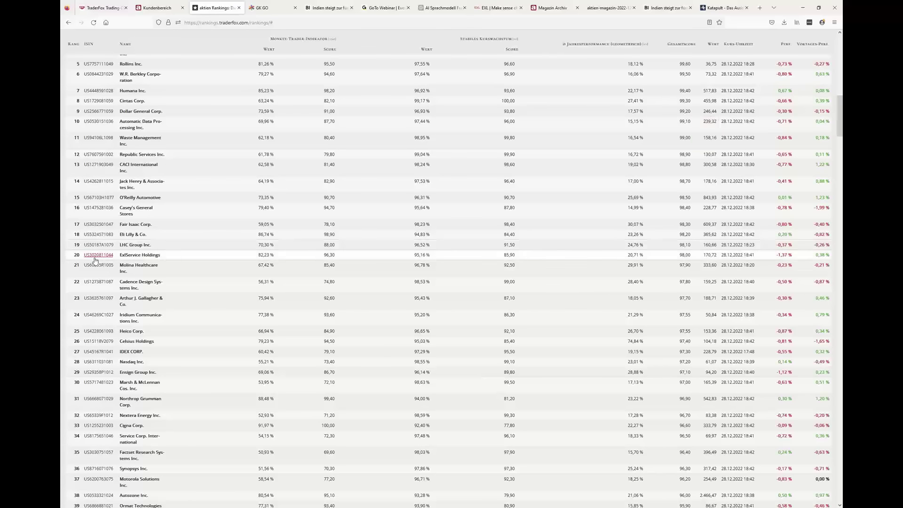
scroll(94, 269, down, 1)
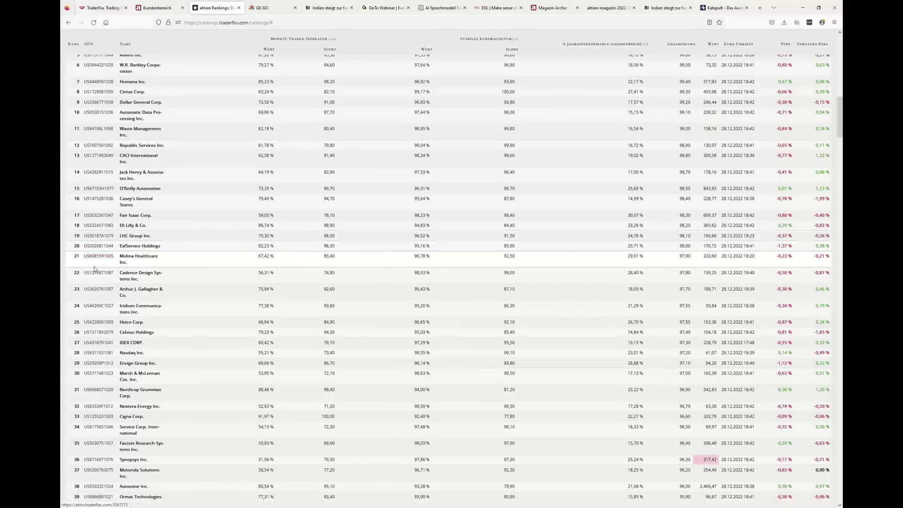
scroll(95, 269, down, 1)
scroll(94, 269, down, 4)
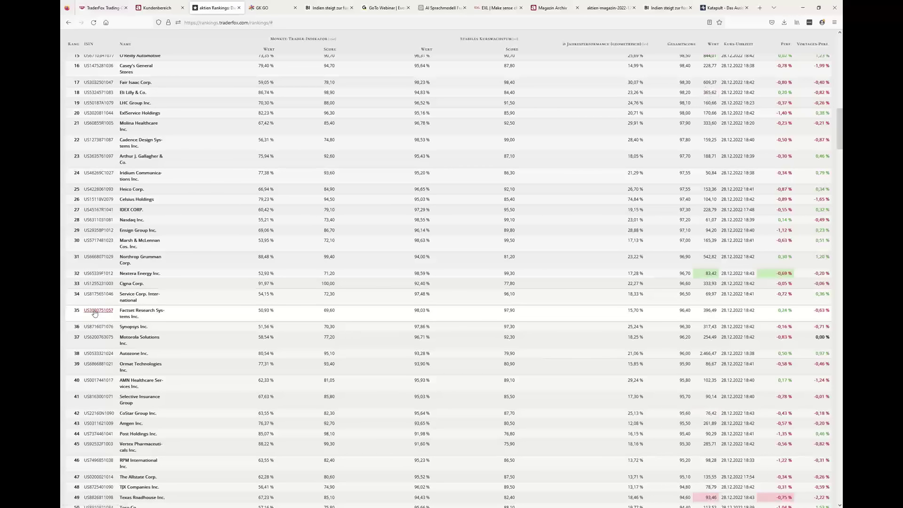
scroll(97, 314, up, 1)
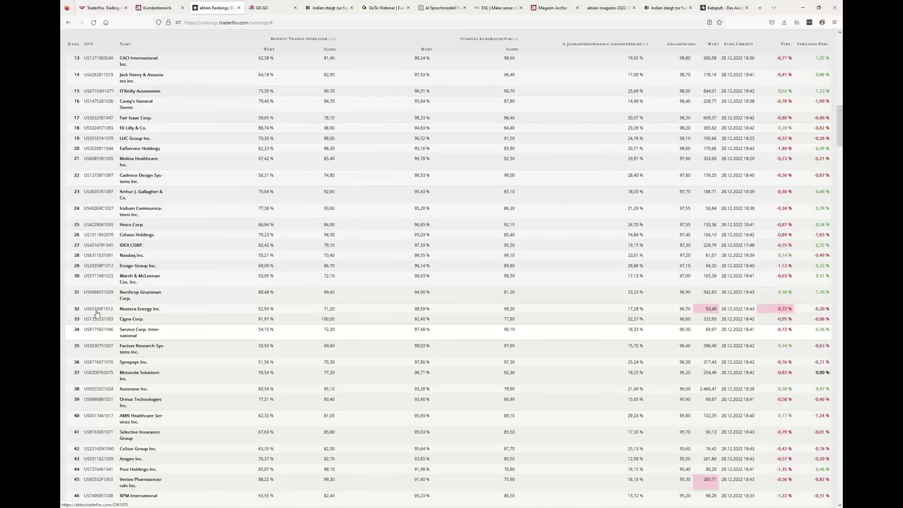
scroll(97, 313, up, 1)
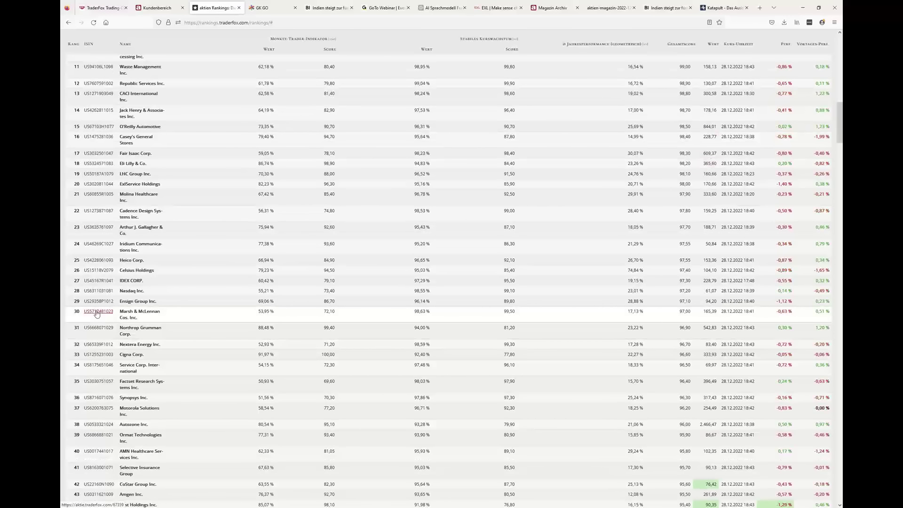
scroll(96, 313, up, 1)
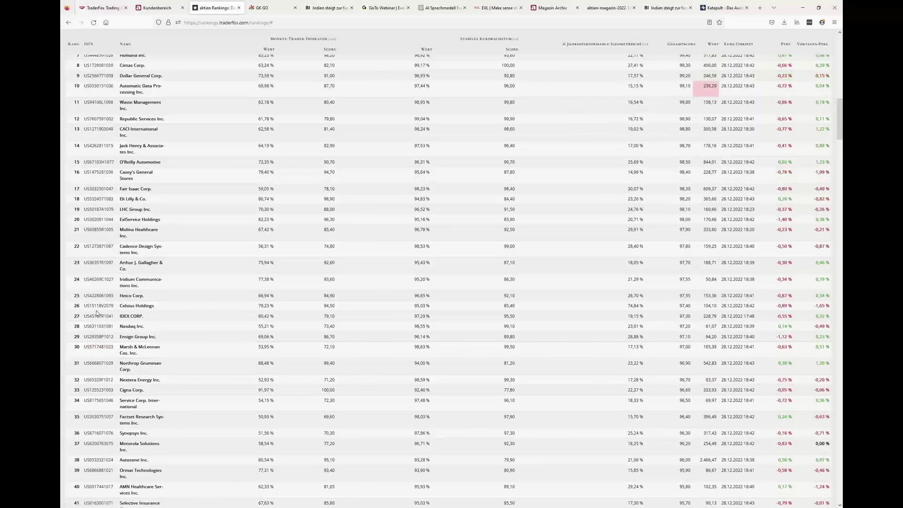
scroll(96, 313, up, 3)
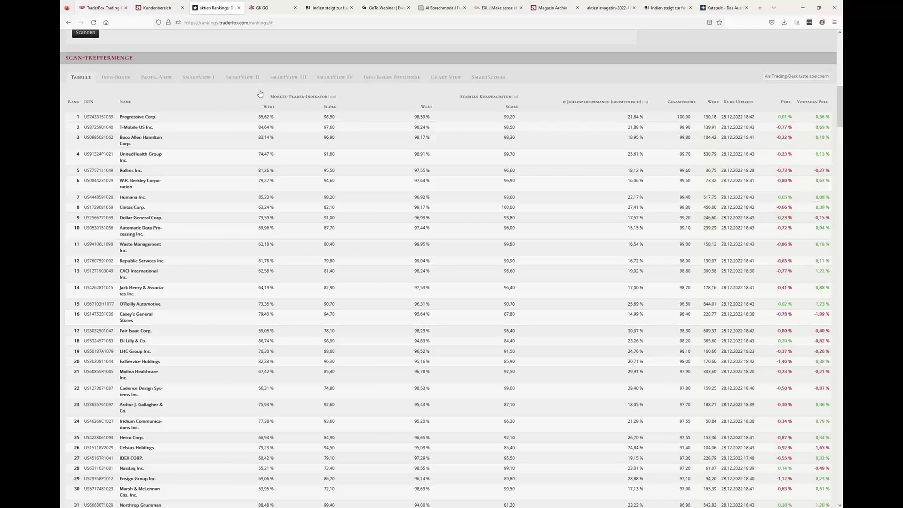
Step: Show the scan results in SmartView IV and review the revenue and price charts of the first page's companies
click(339, 81)
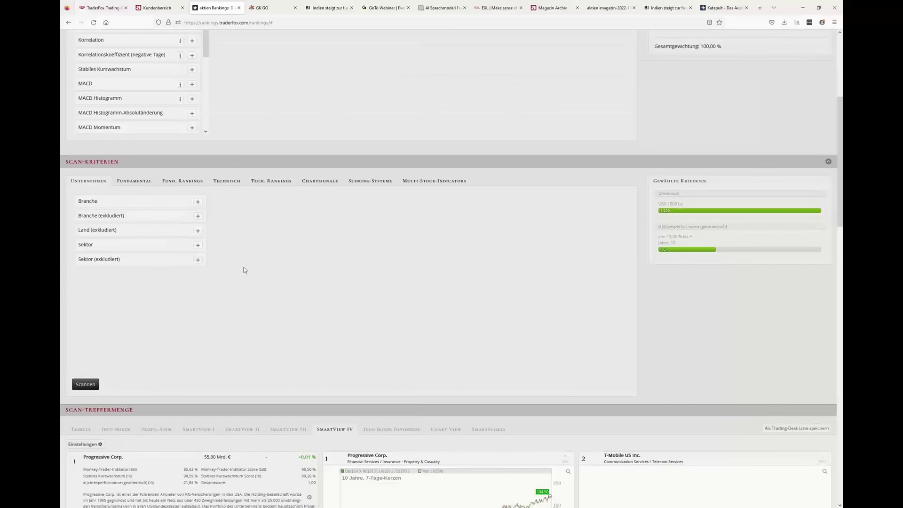
scroll(243, 267, down, 4)
scroll(253, 262, down, 4)
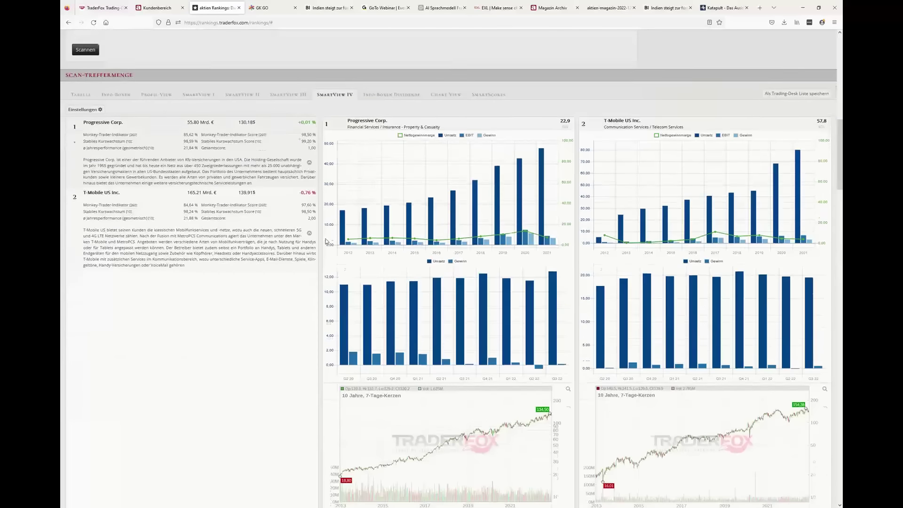
mouse_move(392, 227)
scroll(349, 205, down, 2)
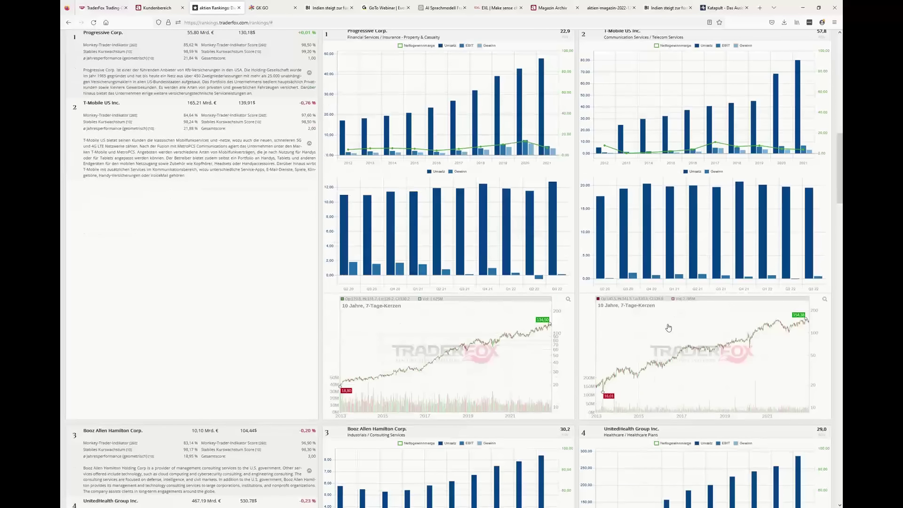
scroll(239, 367, down, 3)
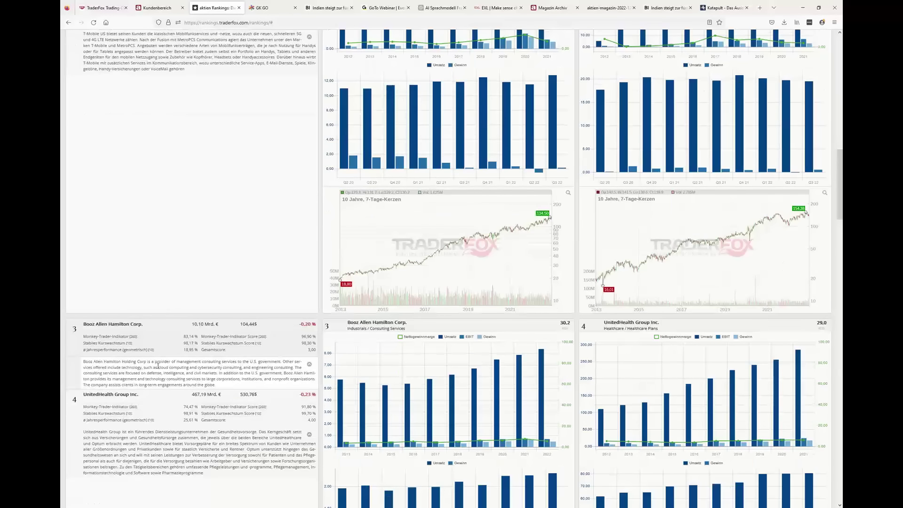
scroll(161, 360, down, 5)
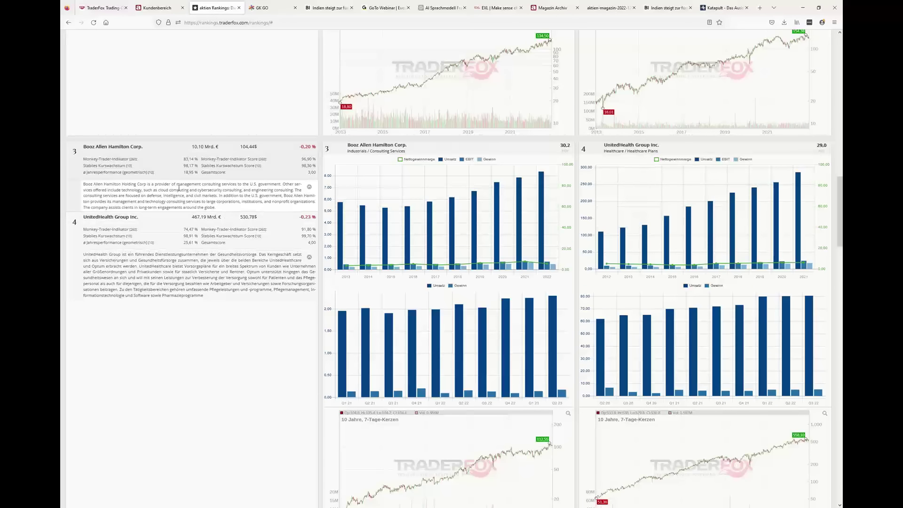
scroll(178, 190, down, 5)
scroll(179, 190, down, 13)
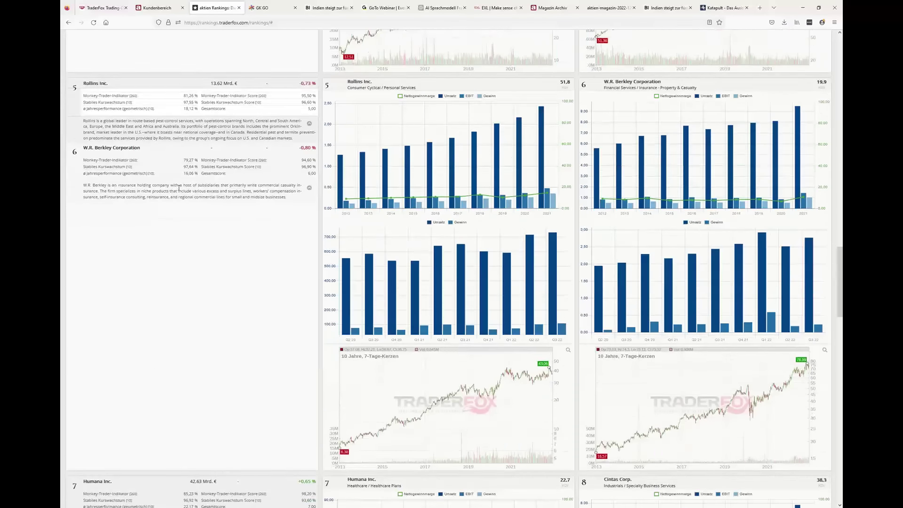
scroll(179, 190, down, 14)
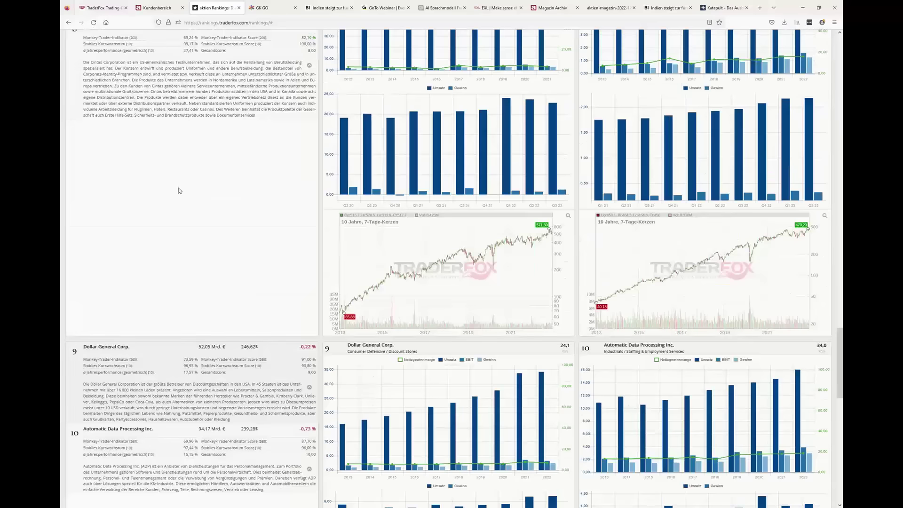
scroll(307, 361, down, 13)
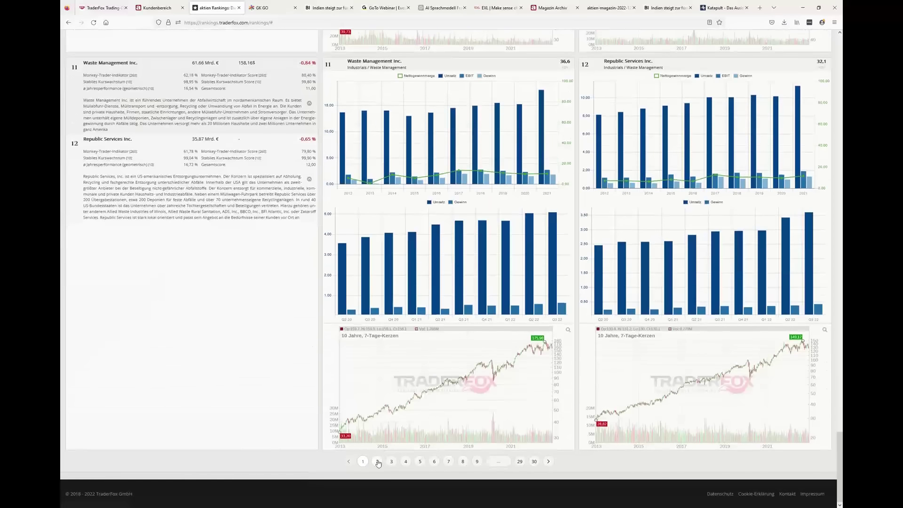
Step: Go to page 2 of the scan results and examine the ExlService Holdings profile and charts
click(377, 468)
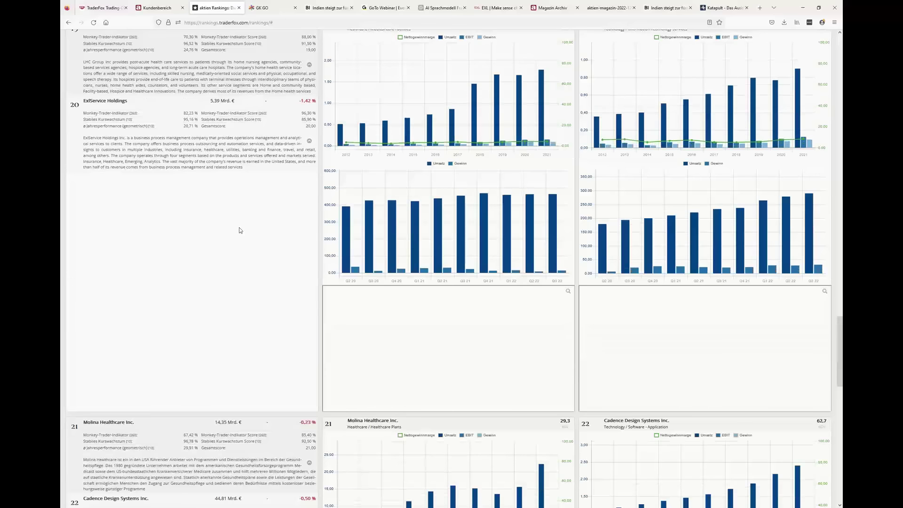
scroll(238, 228, up, 1)
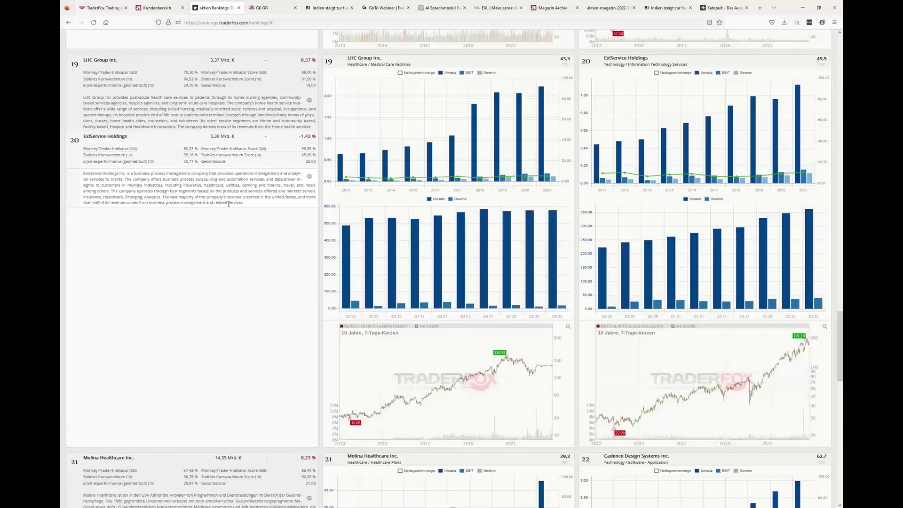
scroll(229, 204, up, 3)
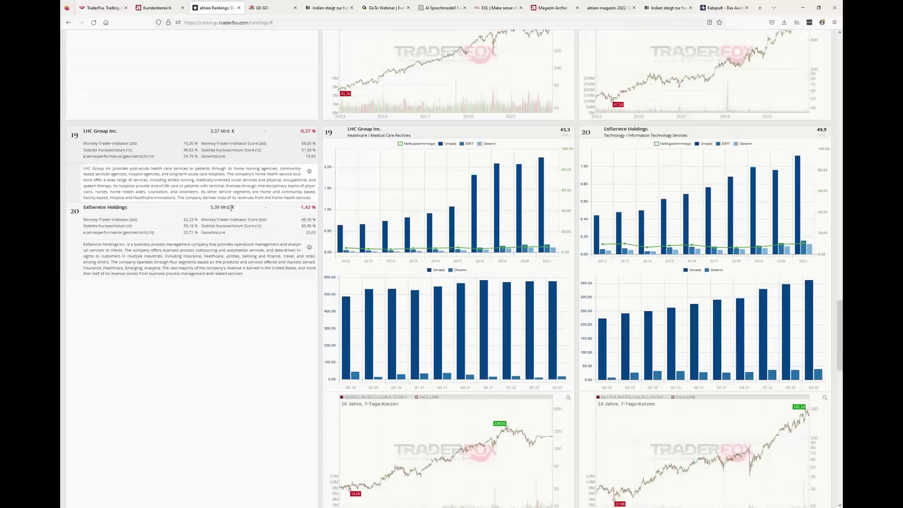
Step: Switch to the presentation in Adobe Acrobat Reader and advance to the Favorit 2 slide on page 27
key(alt+Tab)
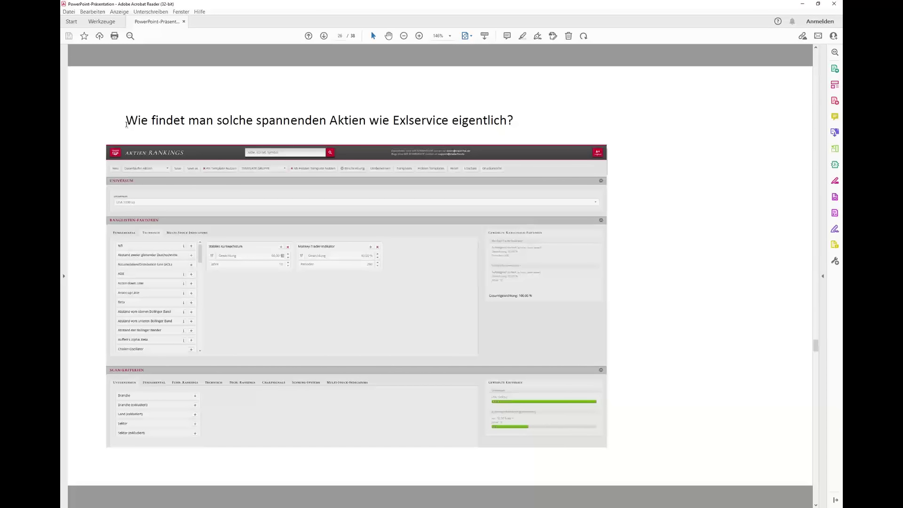
click(323, 36)
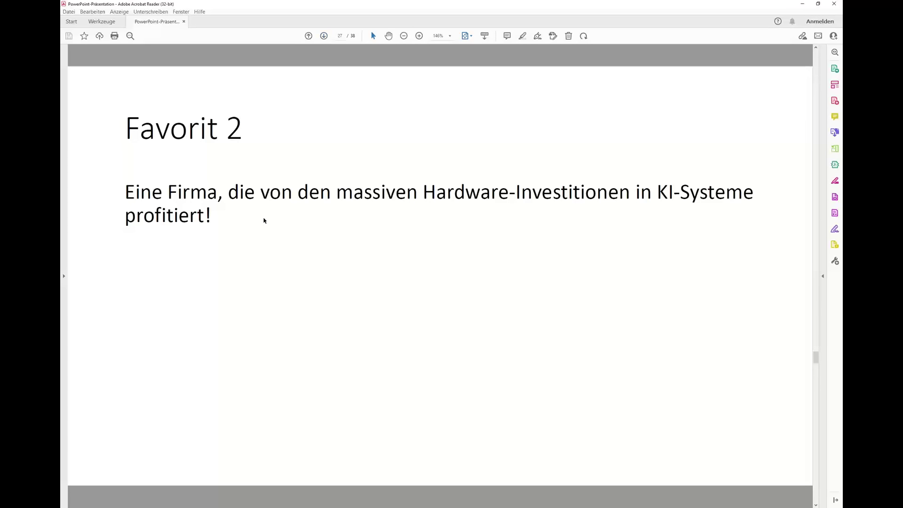